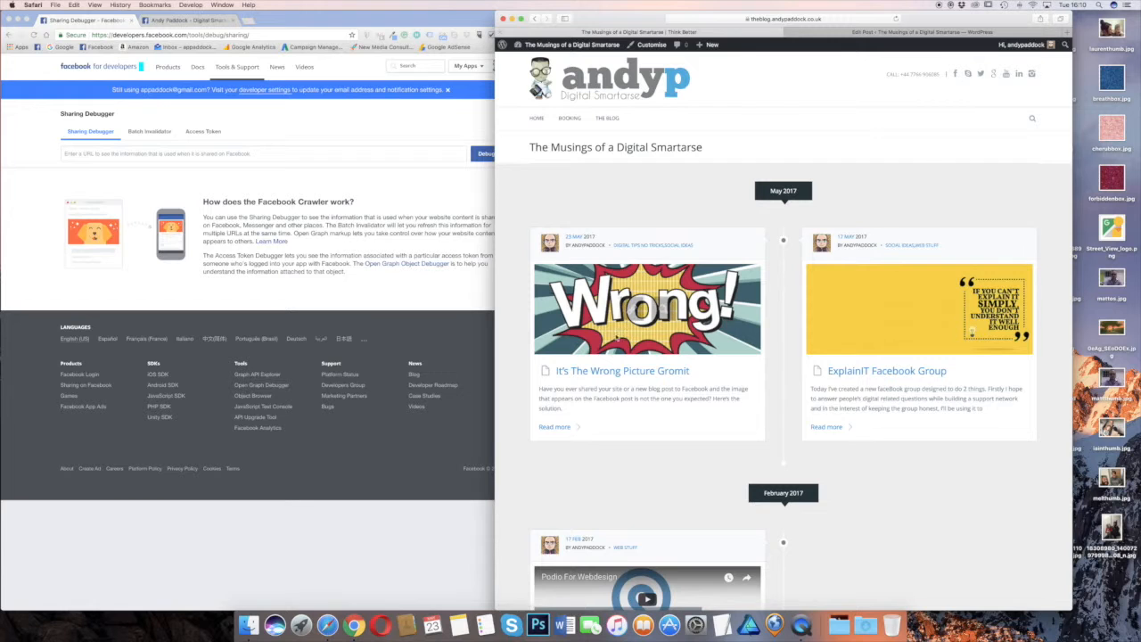
Copy the link of the blog post "It's The Wrong Picture Gromit" and paste it into a new post on the Facebook page
right_click(648, 373)
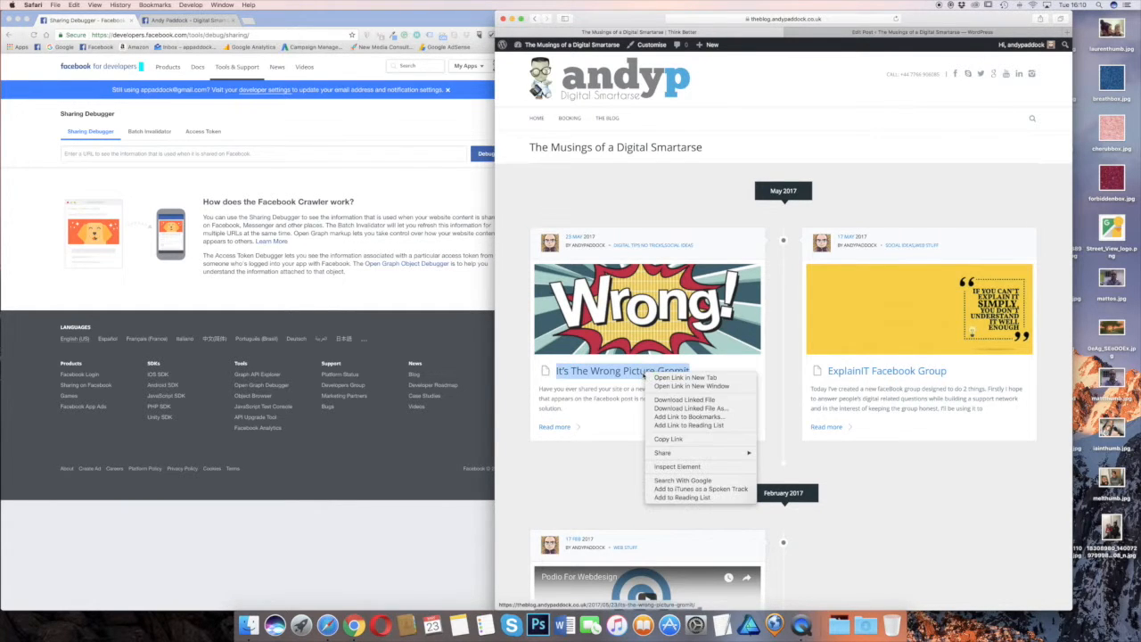
left_click(678, 440)
left_click(184, 22)
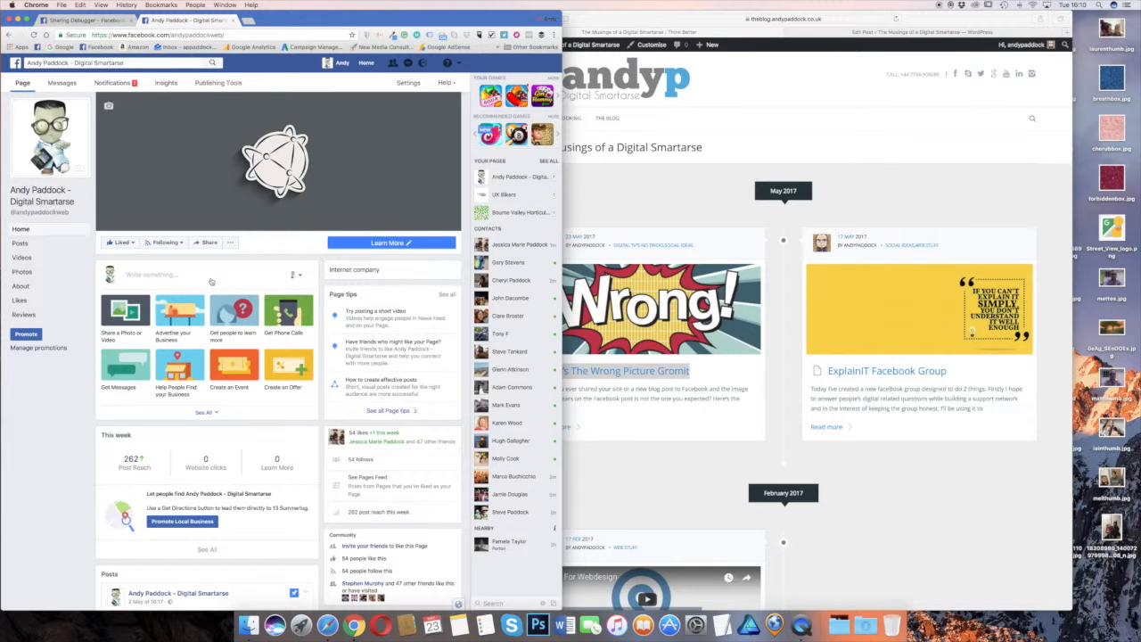
left_click(153, 276)
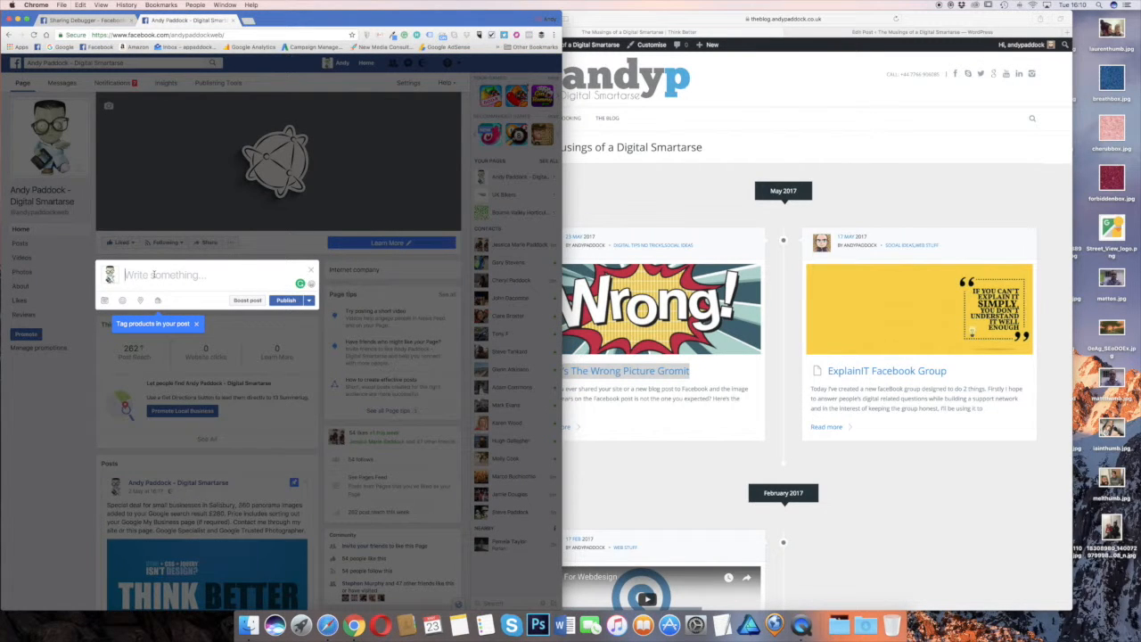
key("super+v")
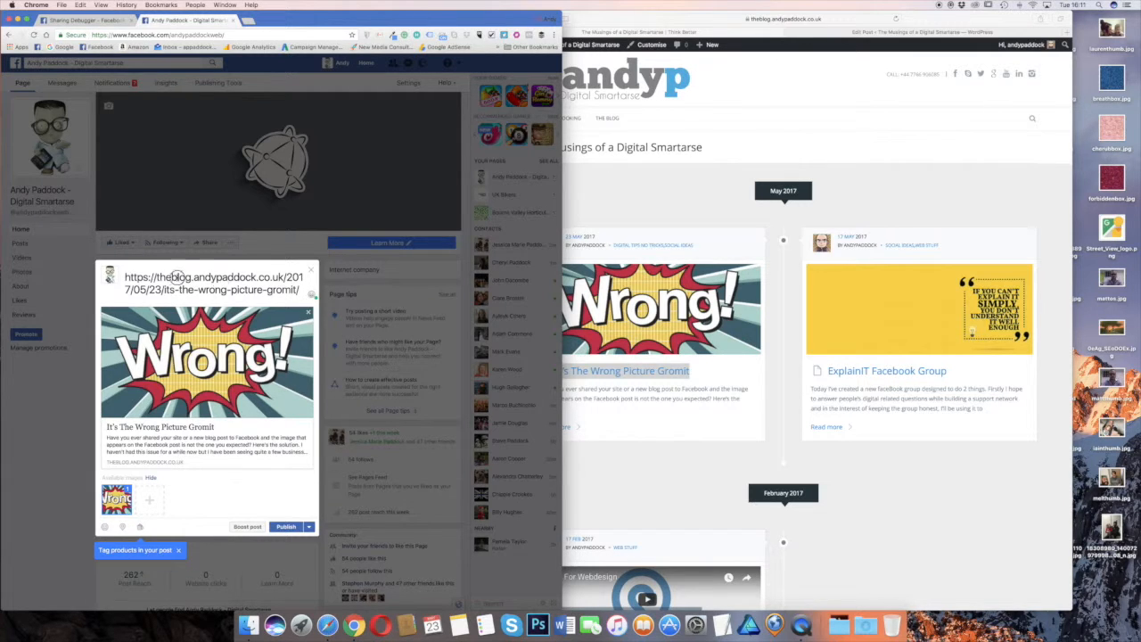
Remove the URL text from the draft, keeping the link preview, and publish the post to the Facebook page
left_click_drag(124, 276, 304, 298)
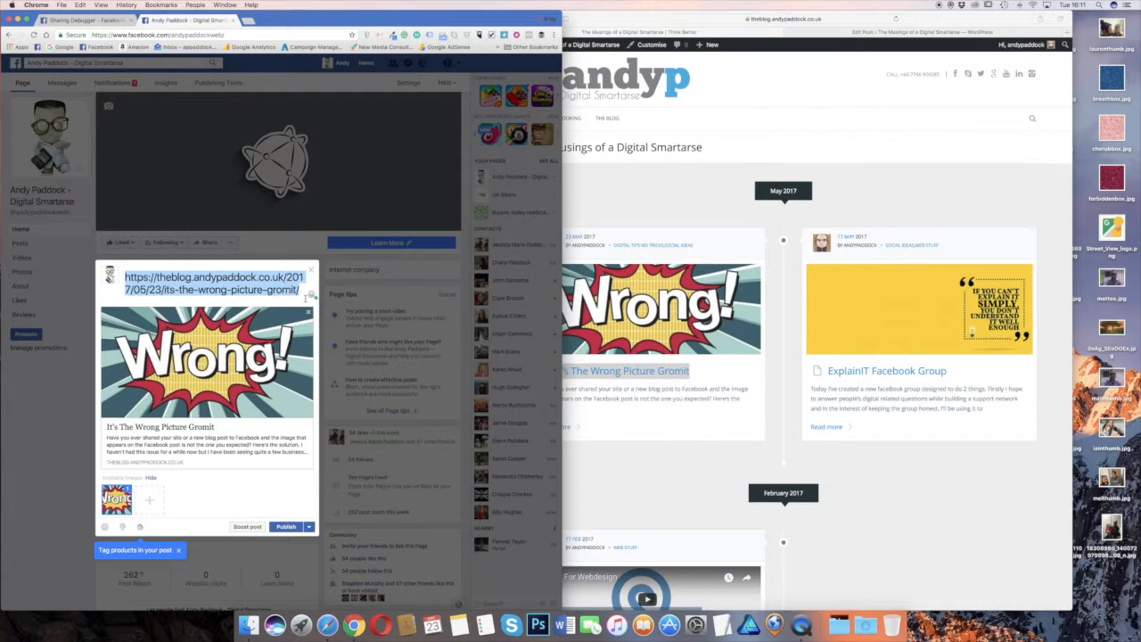
key("BackSpace")
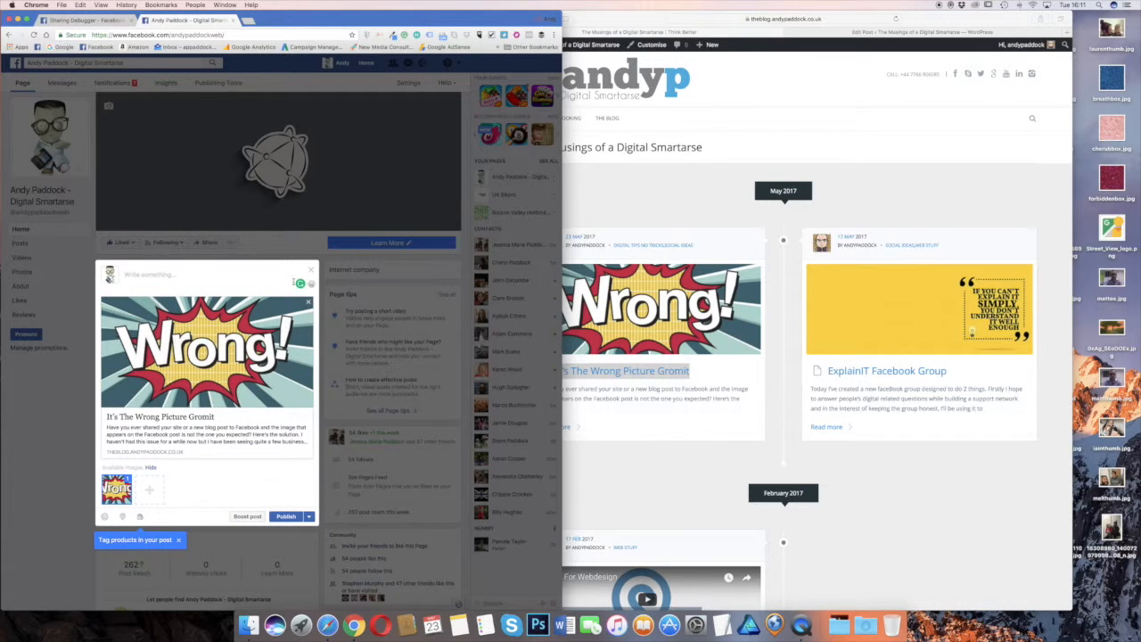
left_click(281, 517)
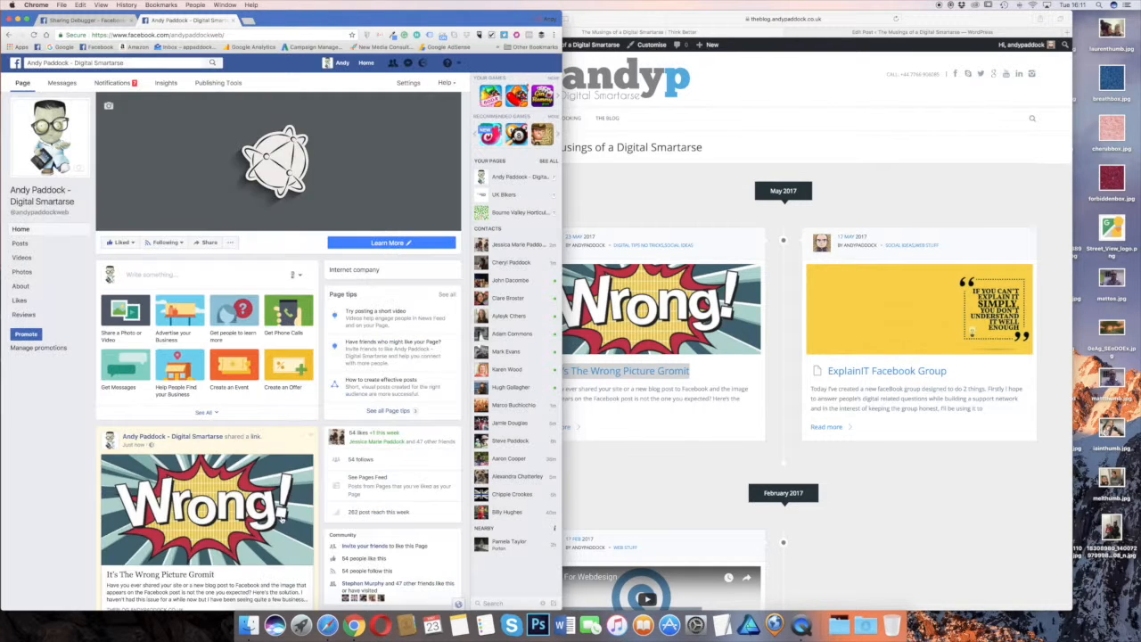
scroll(178, 318, "down", 4)
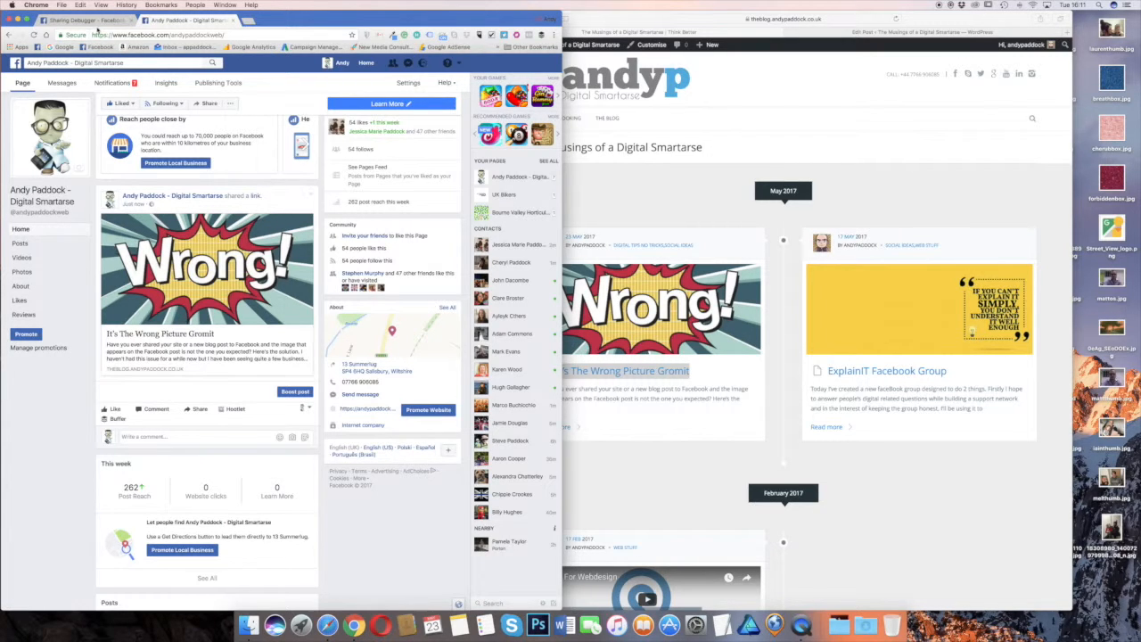
Run the Sharing Debugger on the copied link of the blog post "It's The Wrong Picture Gromit"
left_click(98, 21)
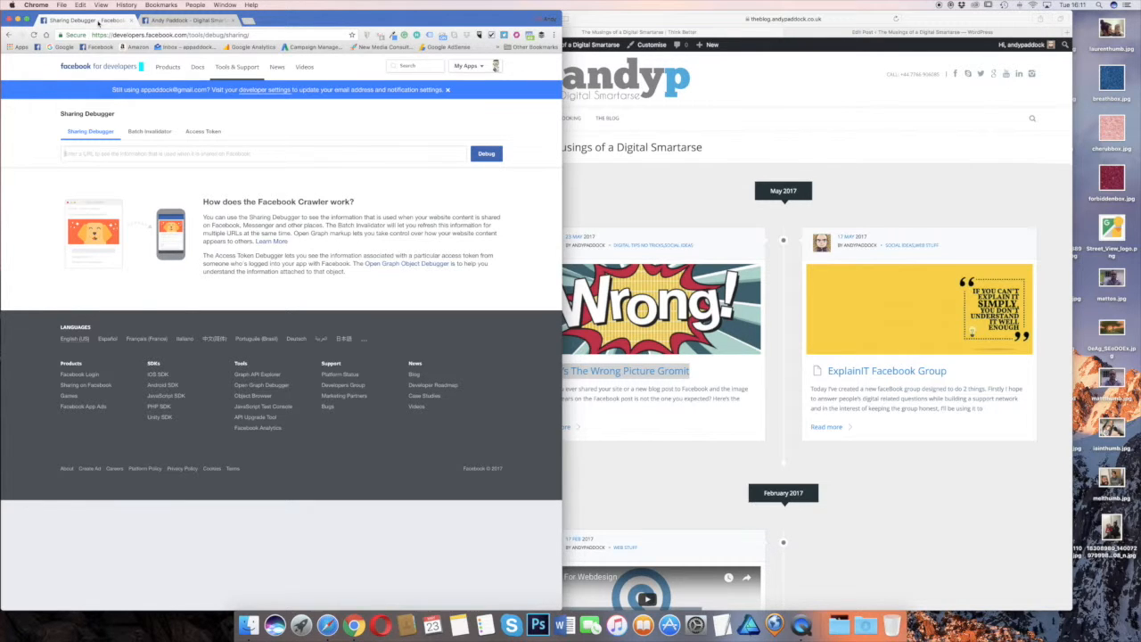
left_click(633, 179)
right_click(633, 370)
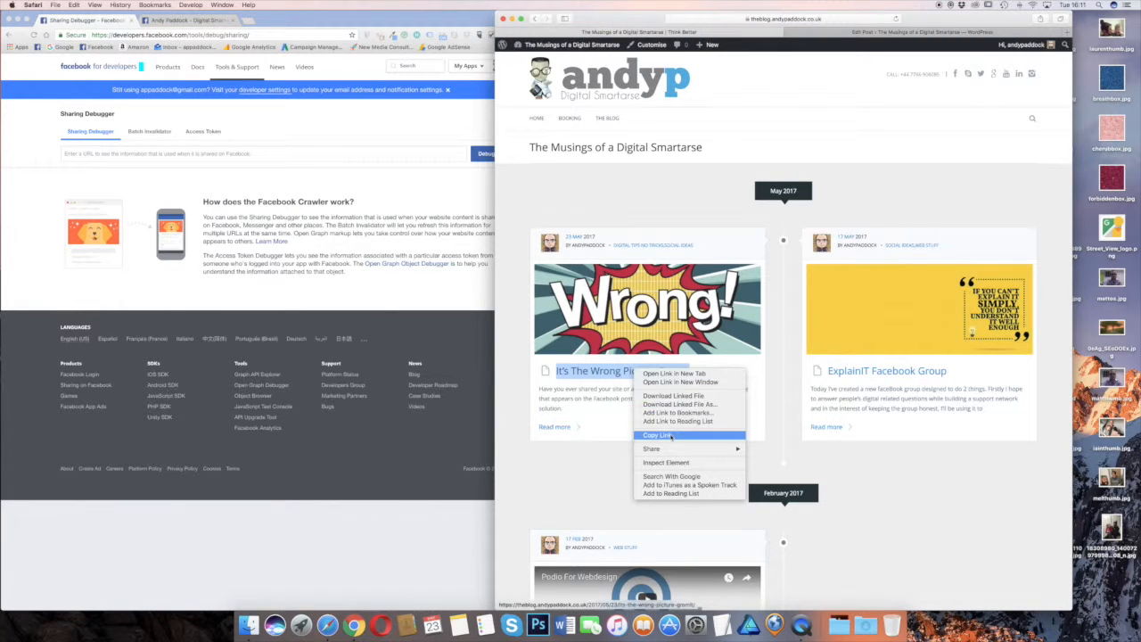
left_click(670, 436)
left_click(141, 153)
left_click(142, 153)
key("super+v")
left_click(495, 155)
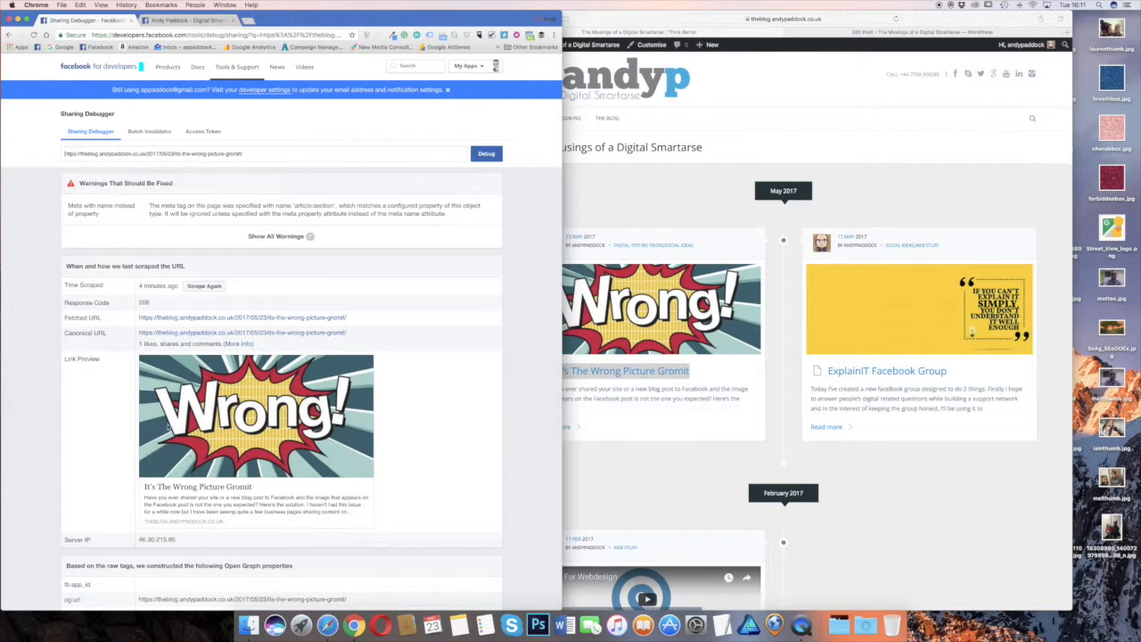
Review the debugger's warnings, scrape details, link preview and Open Graph properties for the blog post
scroll(167, 426, "down", 5)
scroll(167, 427, "down", 2)
scroll(167, 428, "up", 3)
scroll(167, 428, "down", 1)
scroll(167, 427, "down", 4)
scroll(167, 428, "up", 8)
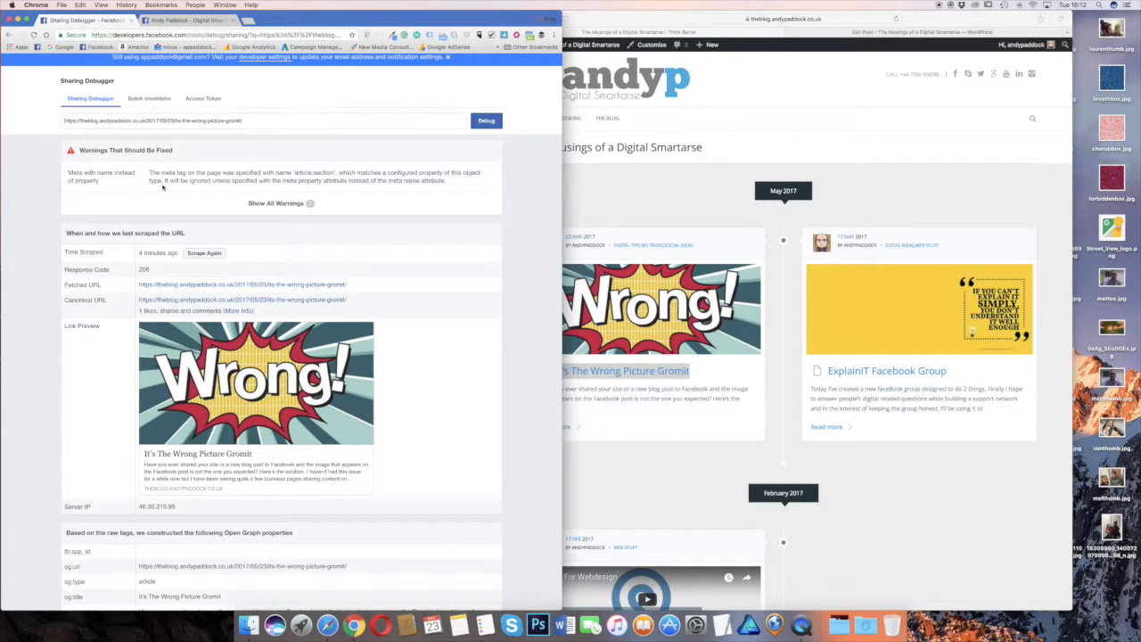
Remove the featured image from the "It's The Wrong Picture Gromit" post in the WordPress editor
left_click(701, 235)
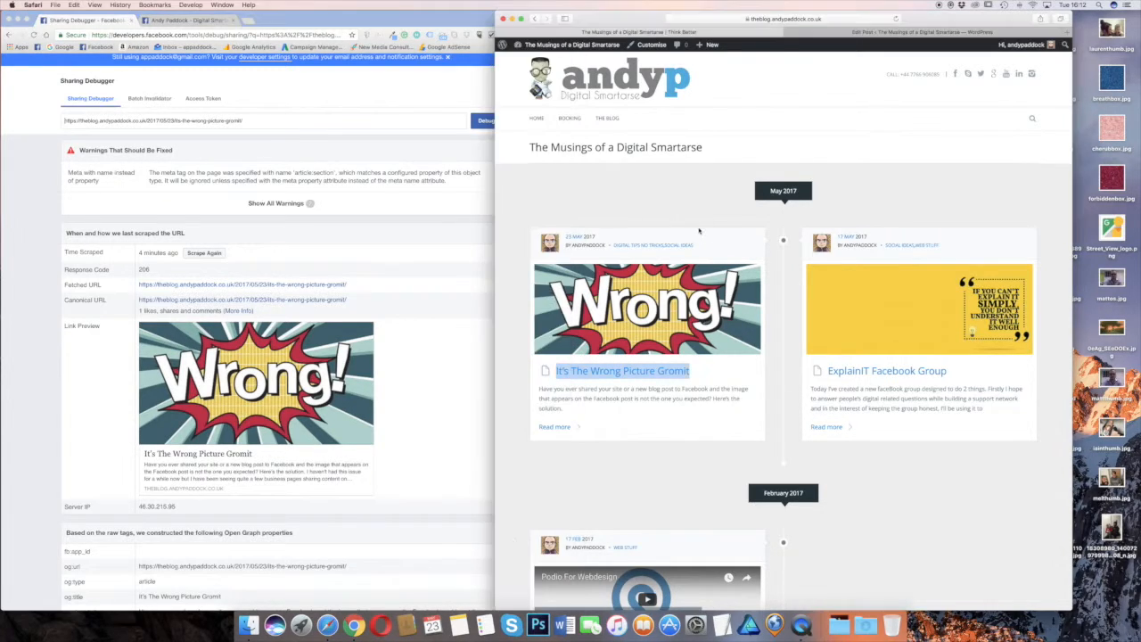
left_click(905, 33)
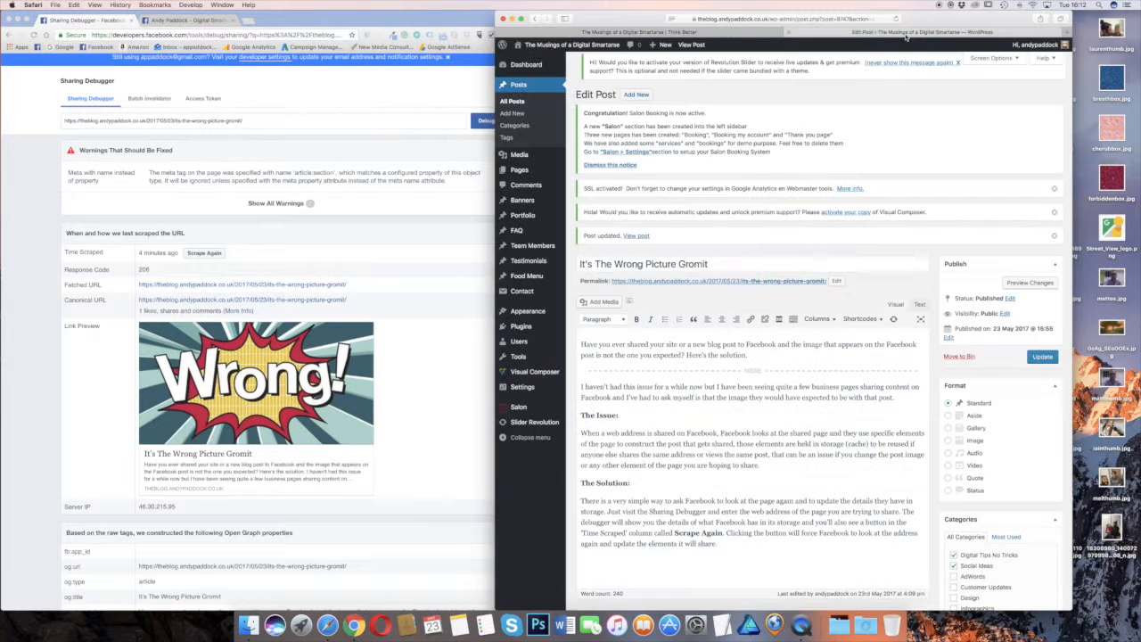
scroll(960, 337, "down", 10)
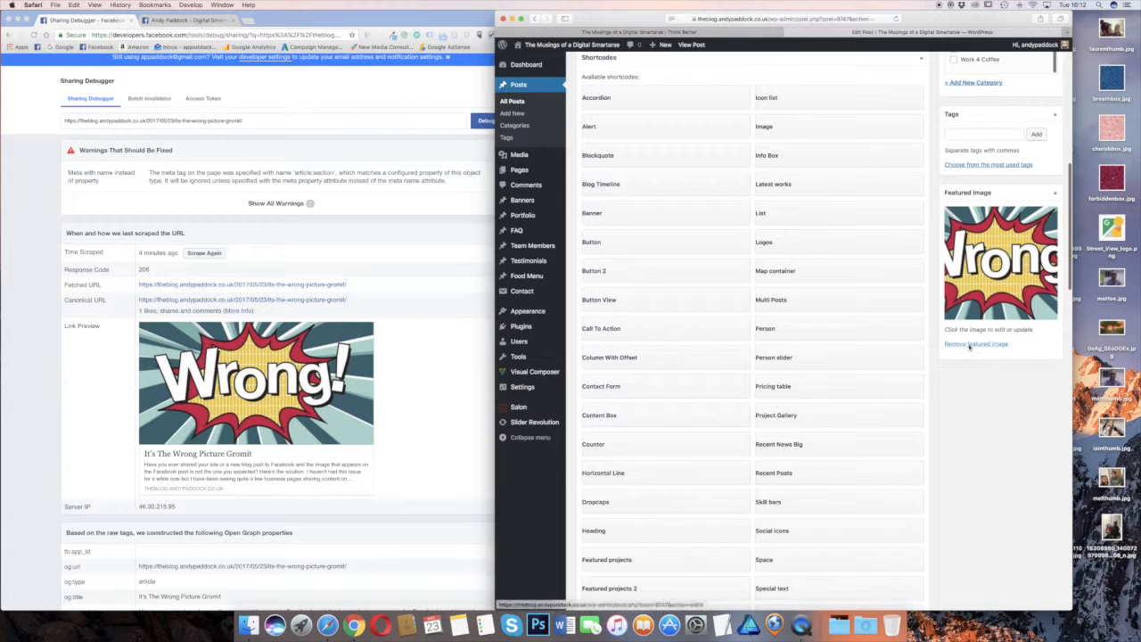
left_click(969, 345)
Upload yes-1.jpg and set it as the post's featured image
left_click(970, 211)
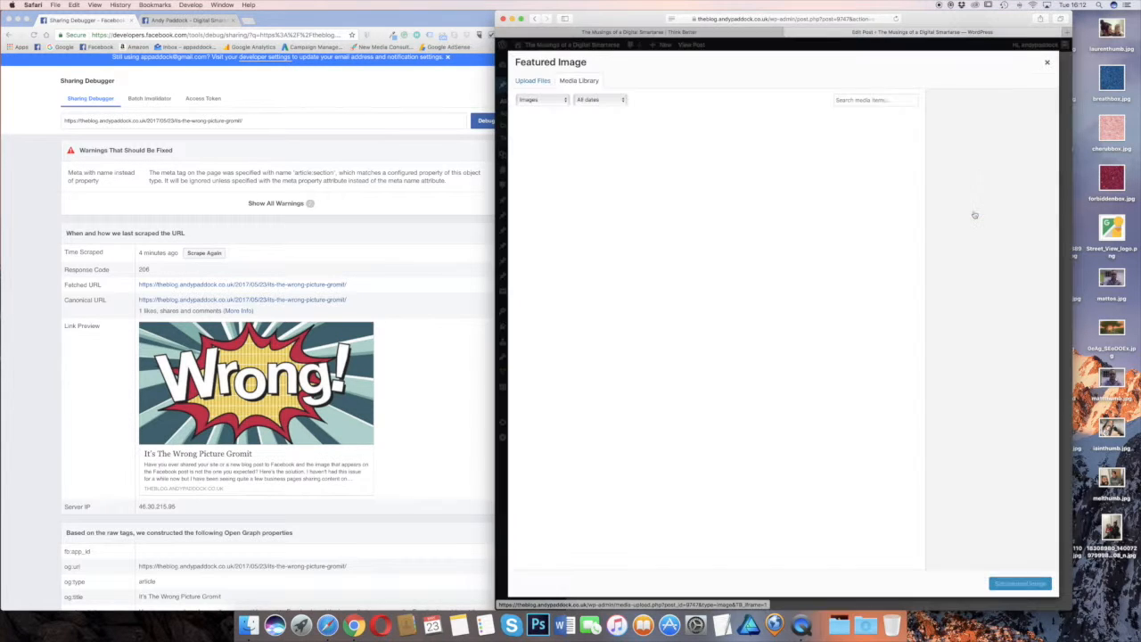
left_click(535, 81)
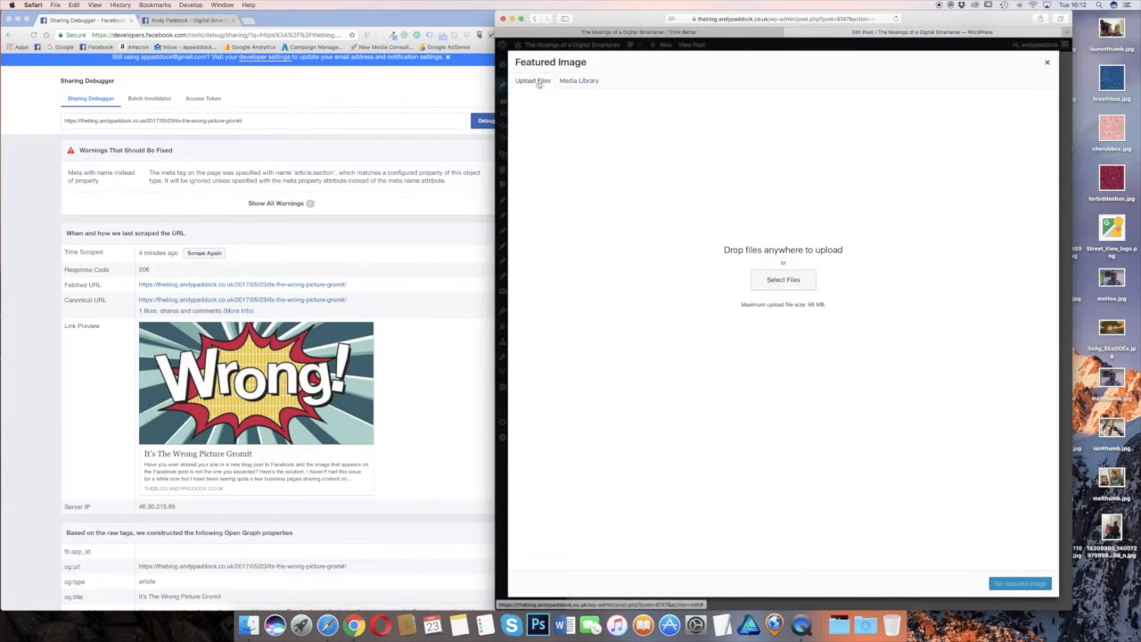
left_click(778, 287)
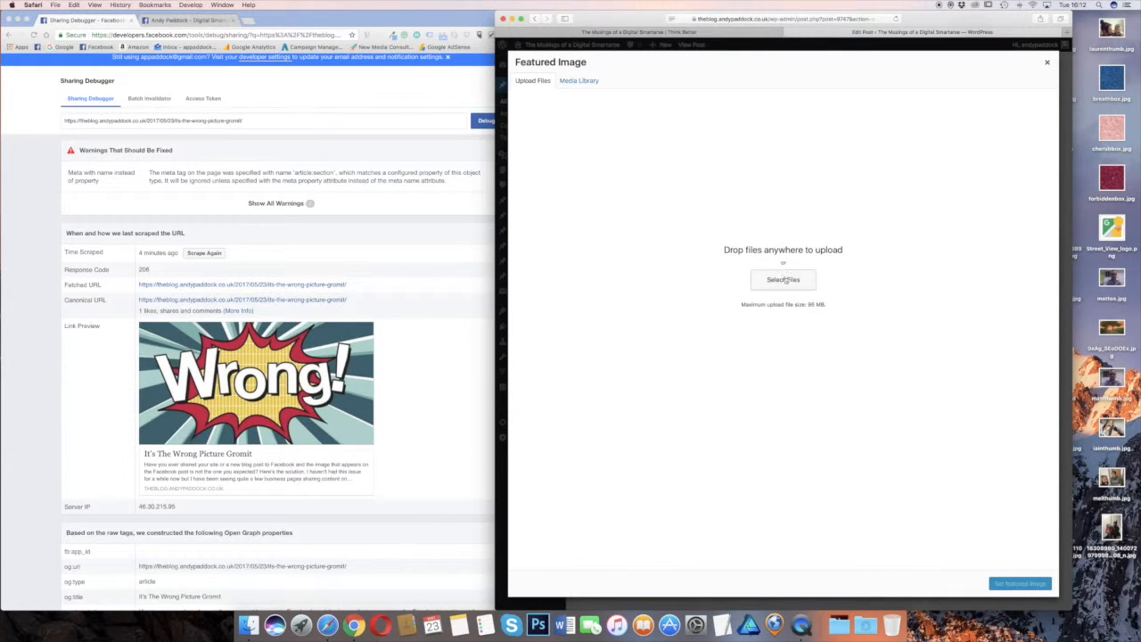
left_click(795, 283)
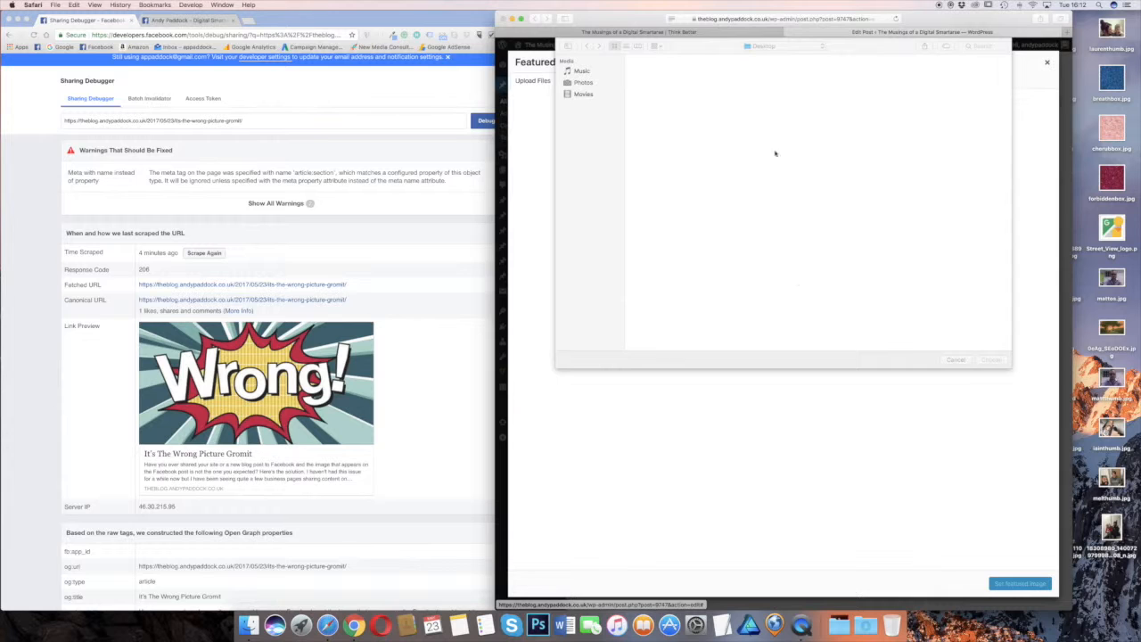
double_click(850, 85)
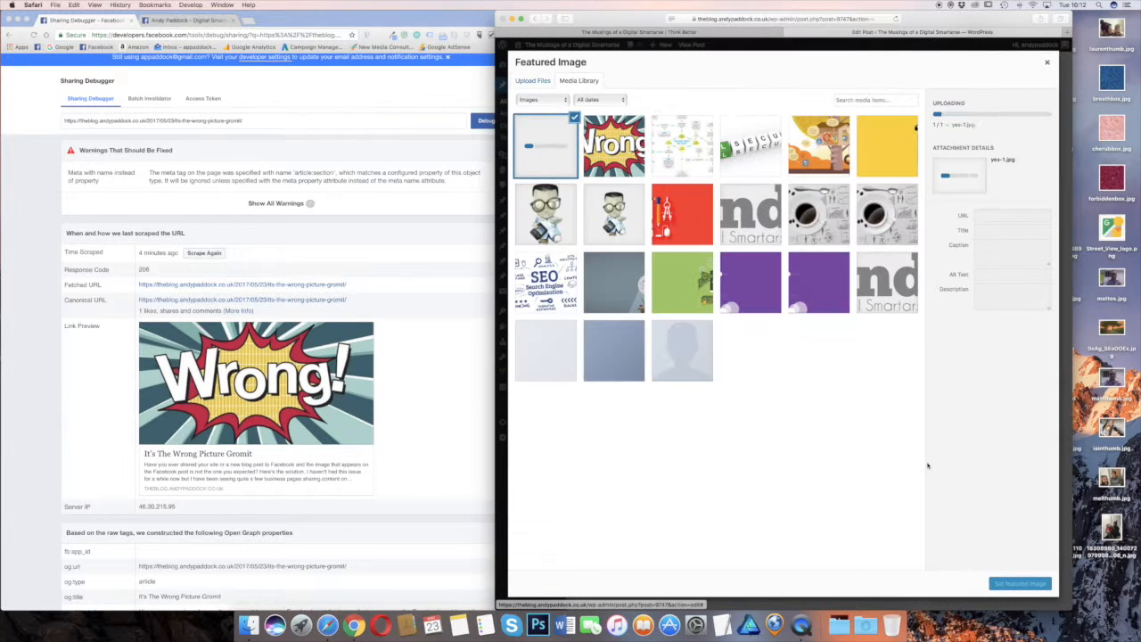
left_click(1022, 584)
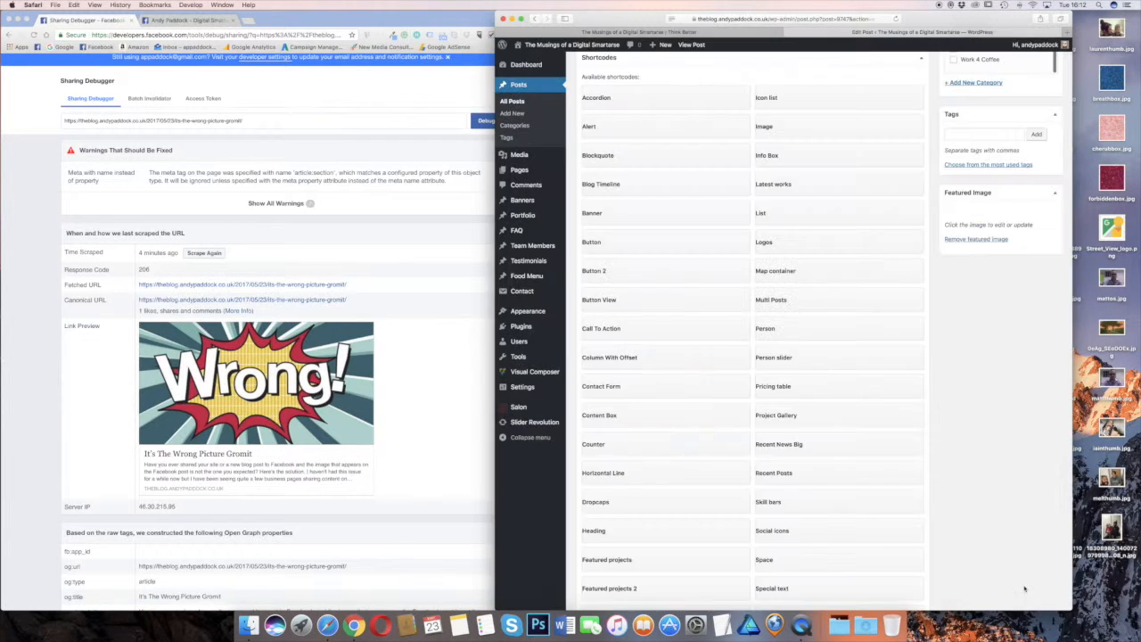
Update the WordPress post and reload the blog's front page
scroll(990, 303, "up", 5)
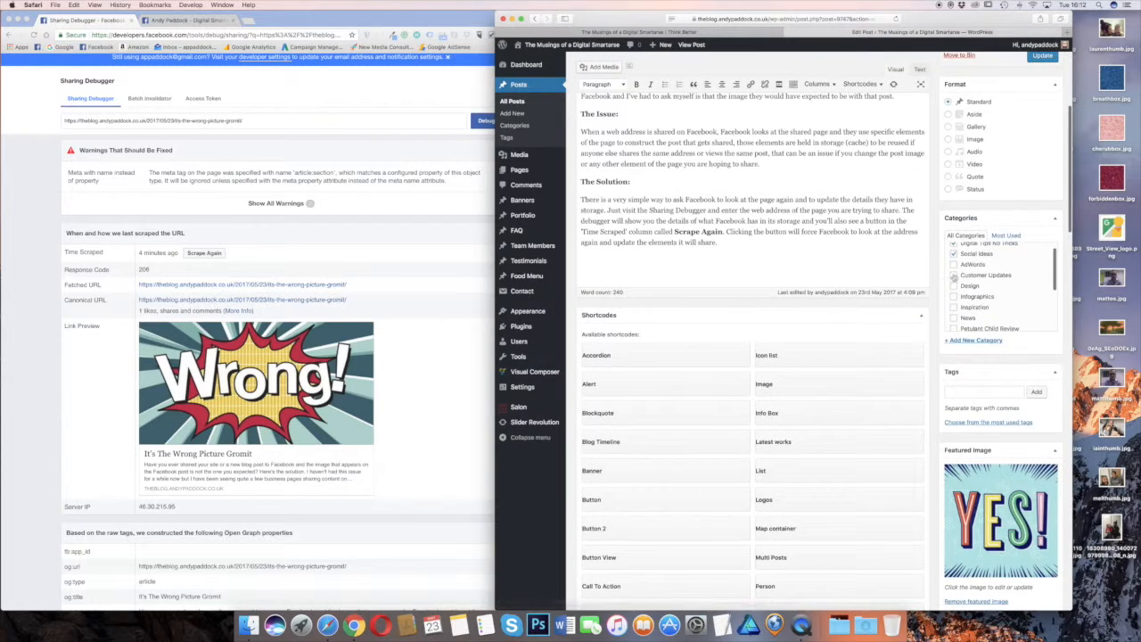
scroll(981, 287, "up", 5)
left_click(1051, 359)
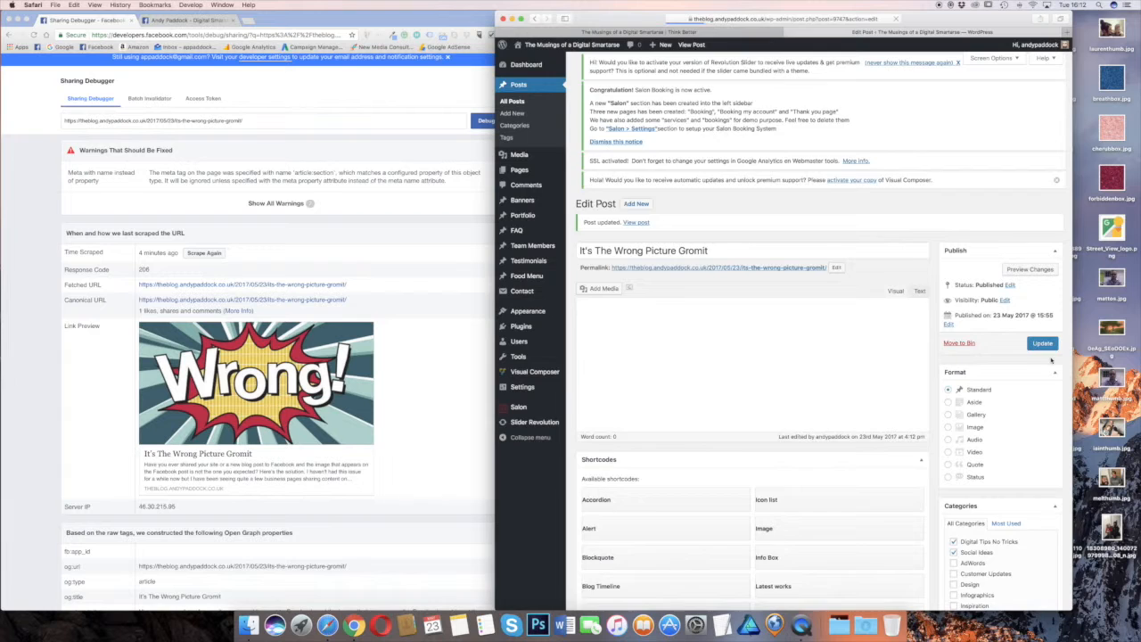
left_click(678, 32)
left_click(897, 19)
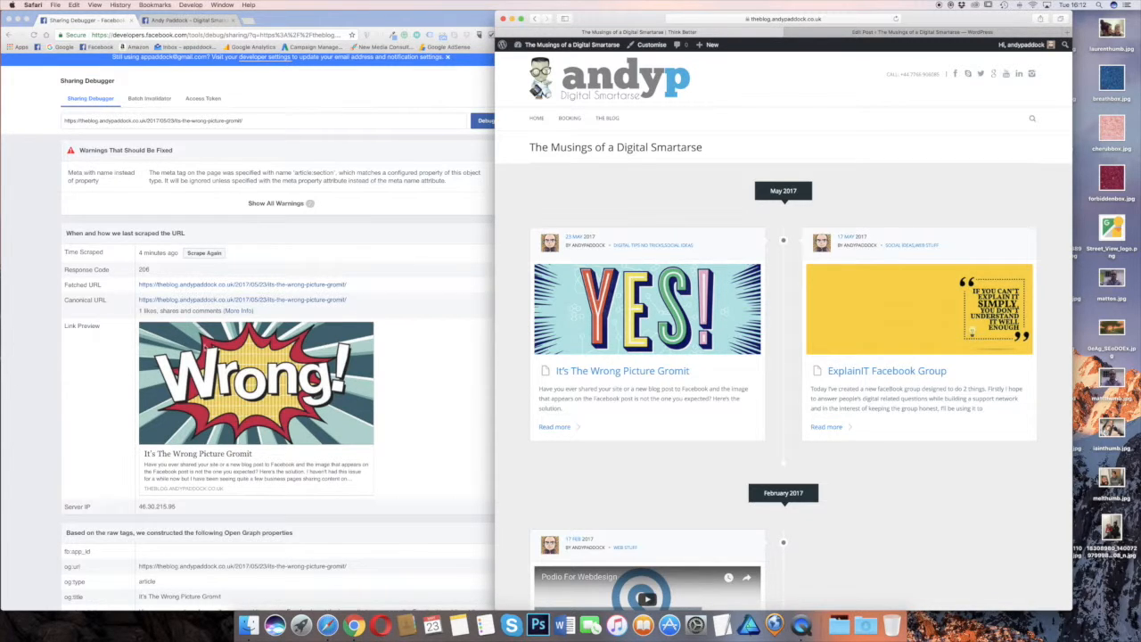
Paste the blog post's link into a new Facebook page post to check its preview image, and discard the draft
left_click(204, 20)
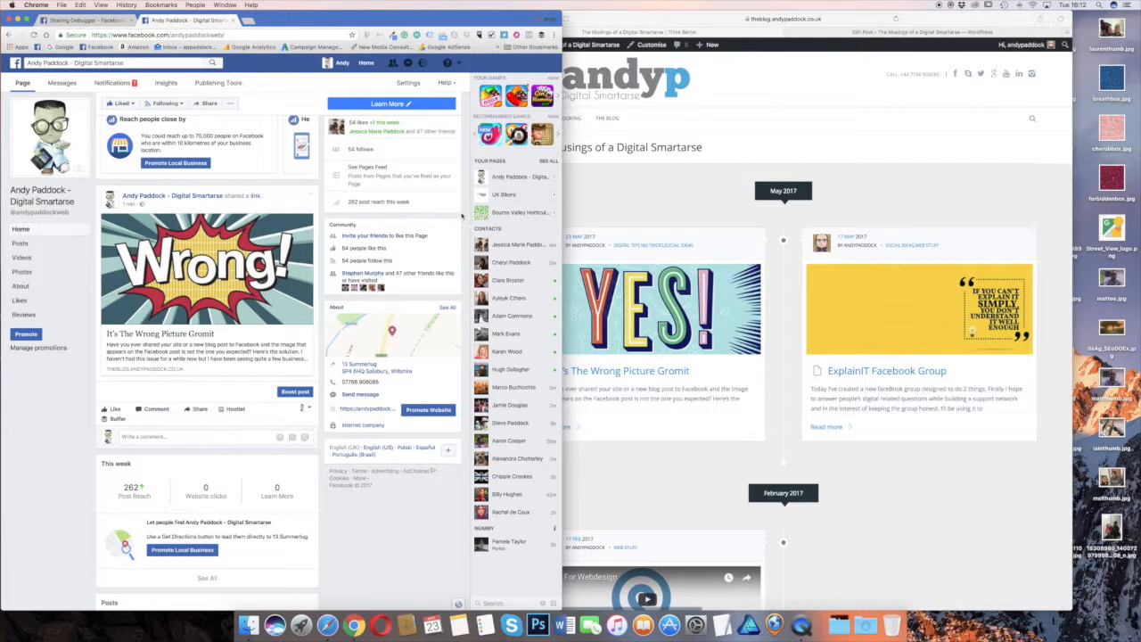
left_click(675, 204)
right_click(652, 378)
left_click(678, 440)
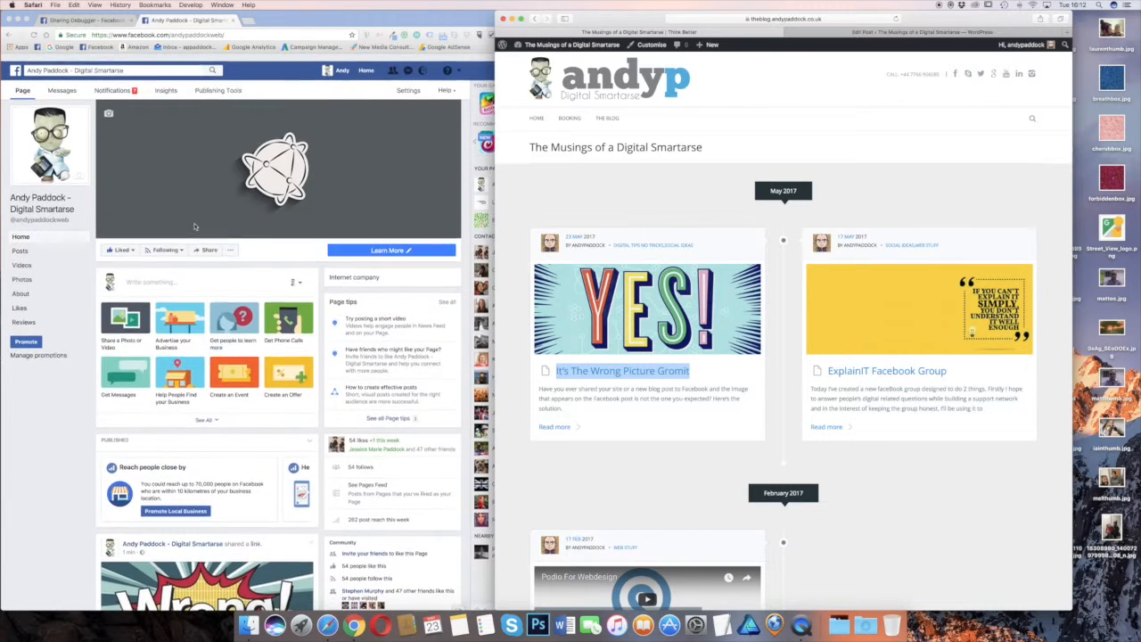
scroll(194, 227, "down", 2)
left_click(149, 231)
left_click(150, 231)
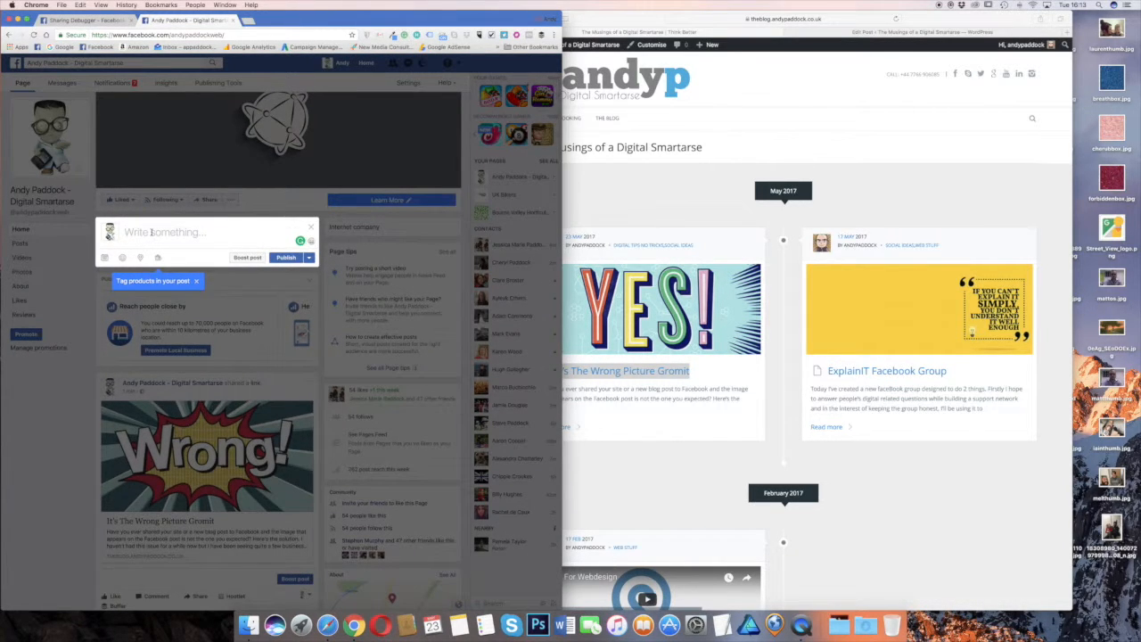
key("super+v")
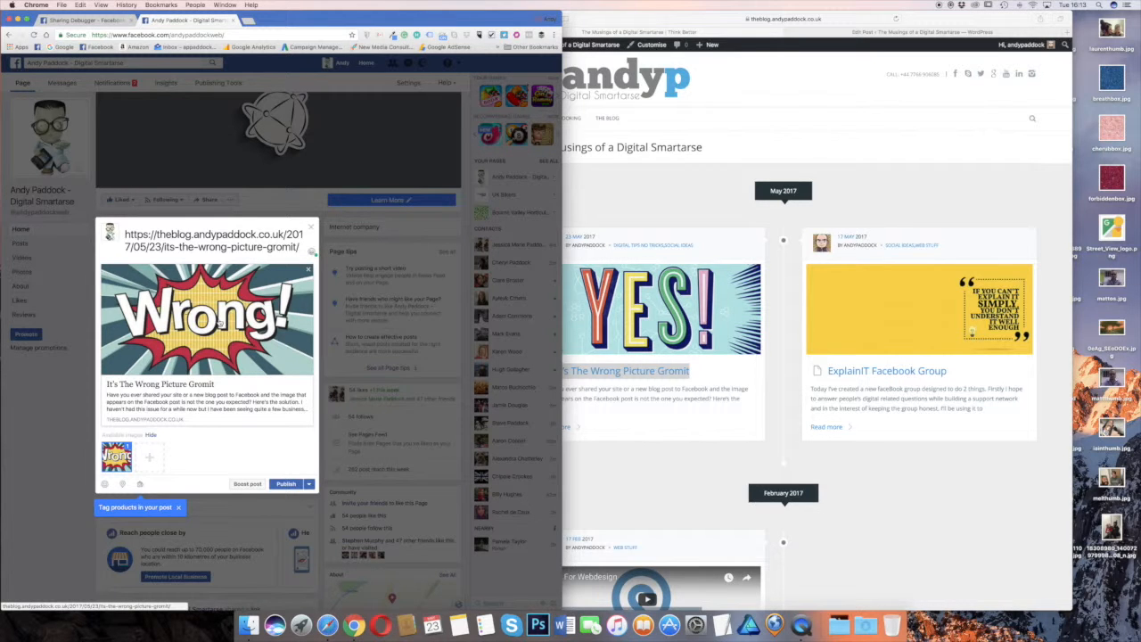
left_click(311, 230)
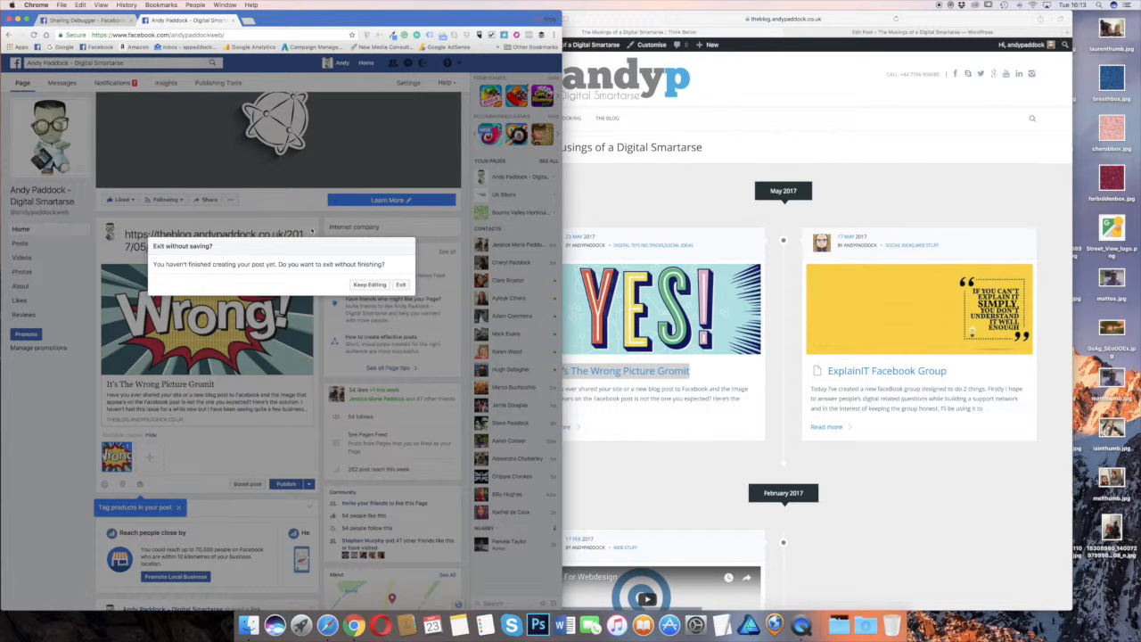
left_click(400, 285)
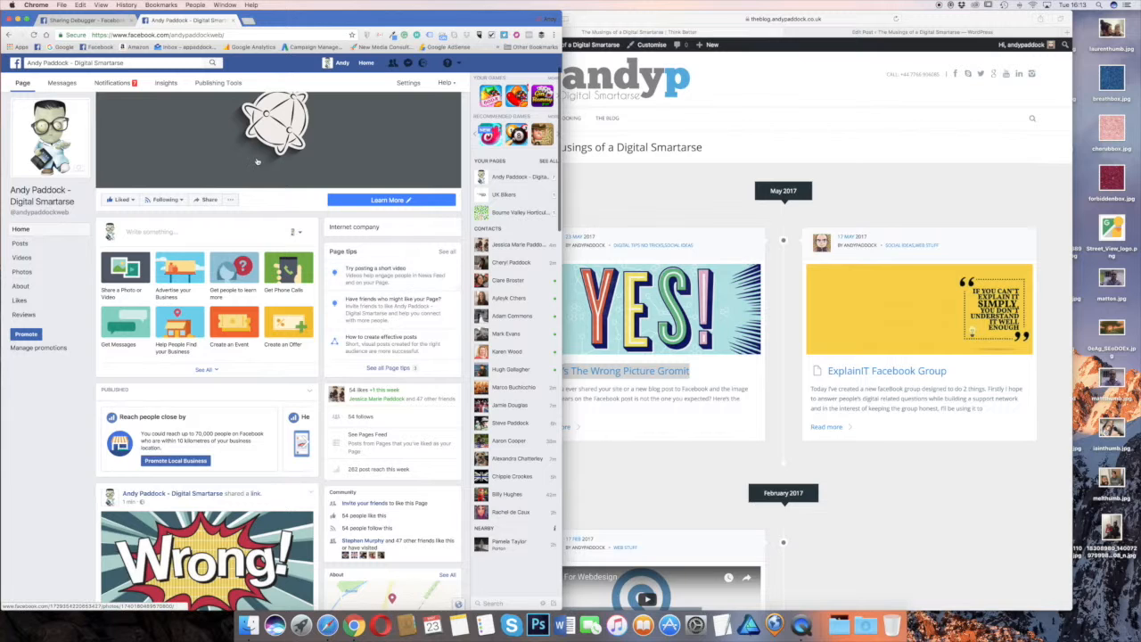
Have Facebook scrape the blog post's URL again in the Sharing Debugger
scroll(256, 241, "down", 5)
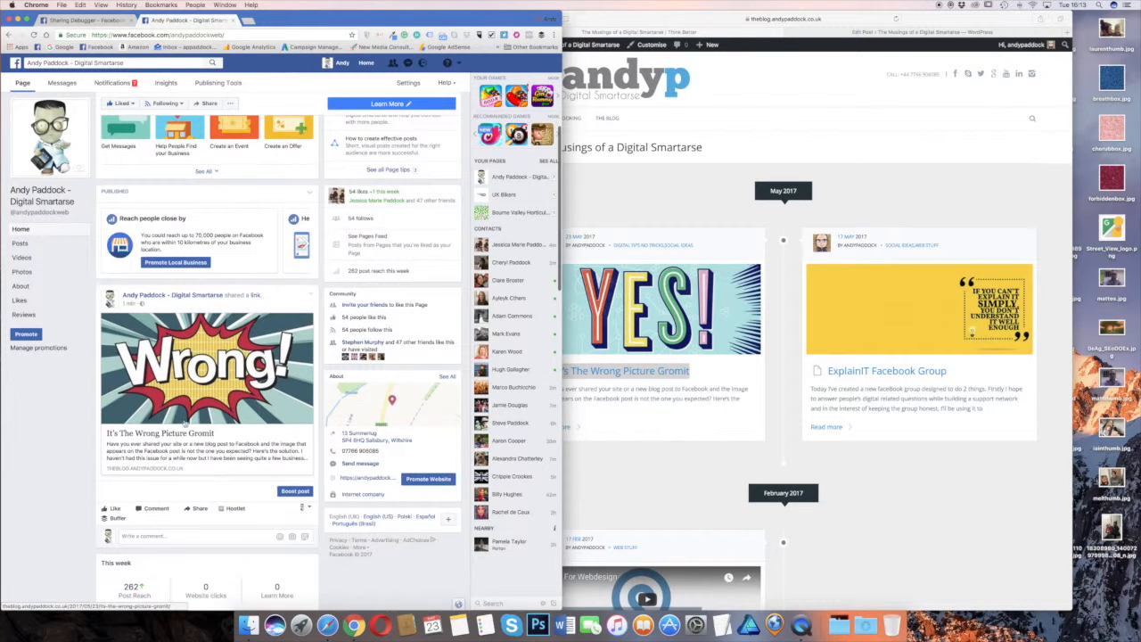
left_click(110, 20)
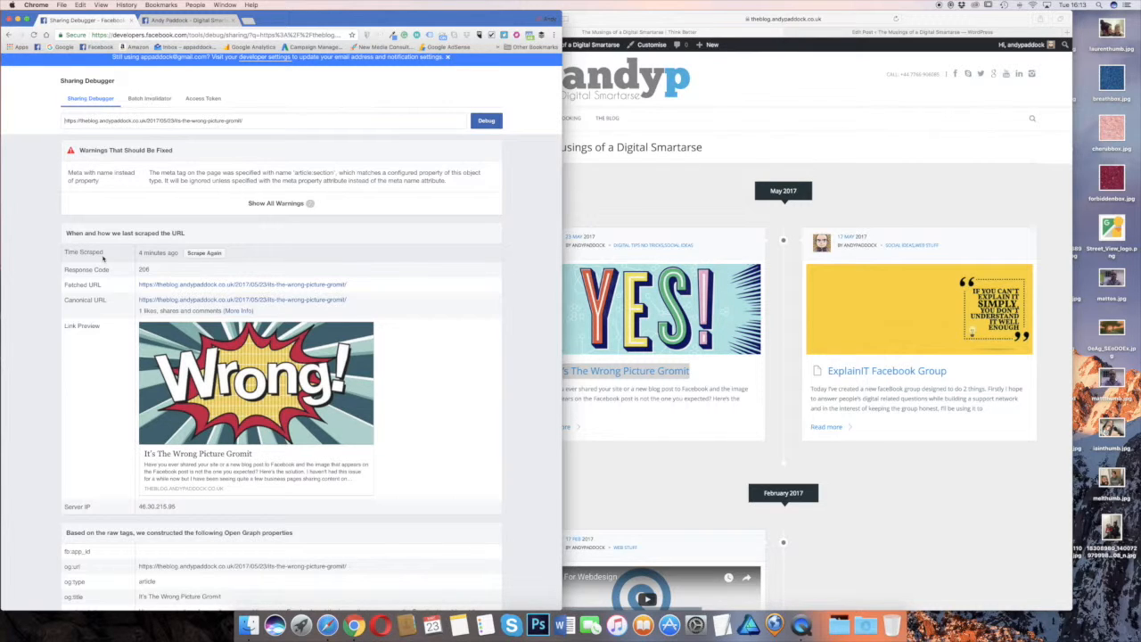
left_click(205, 253)
left_click(206, 253)
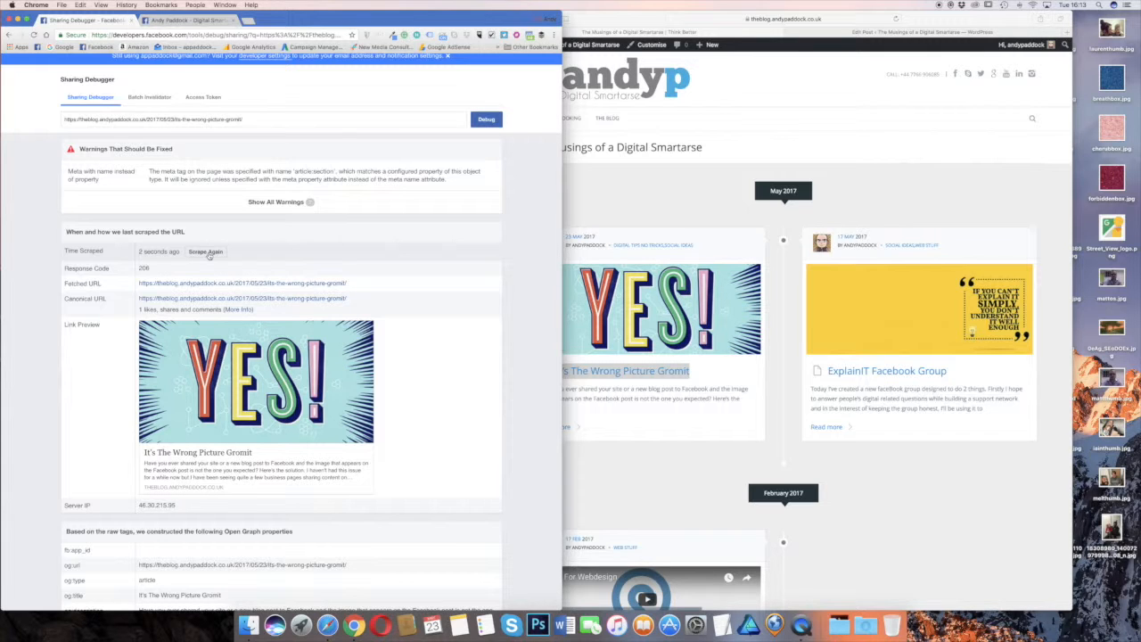
Reload the Facebook page and check the preview image of the already shared blog post
left_click(185, 19)
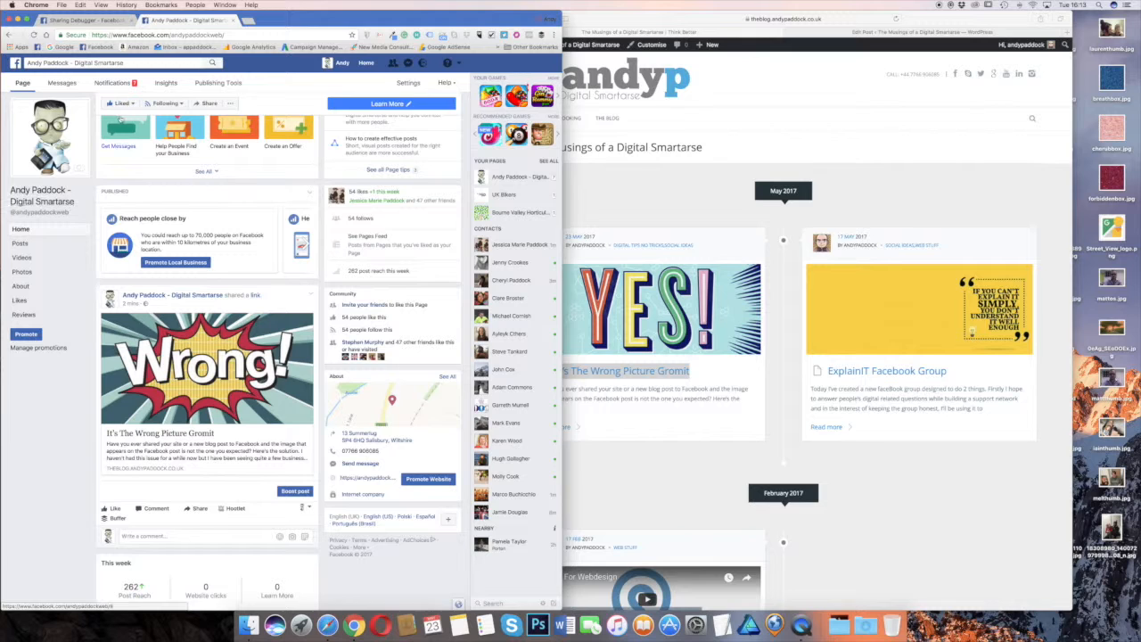
left_click(32, 35)
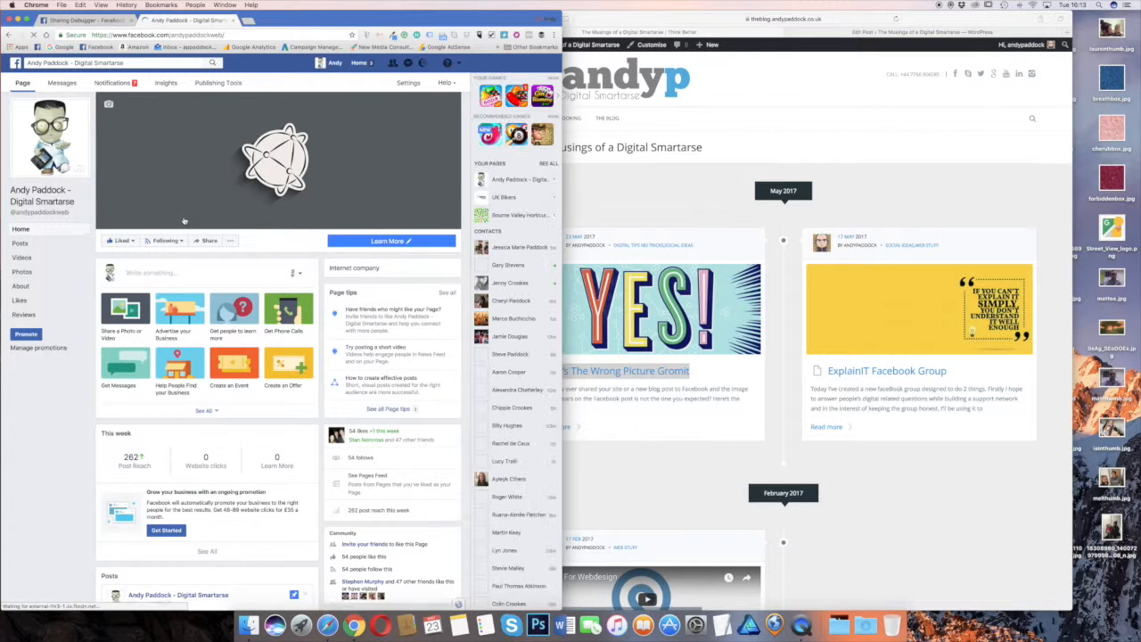
scroll(174, 196, "down", 5)
scroll(185, 222, "down", 7)
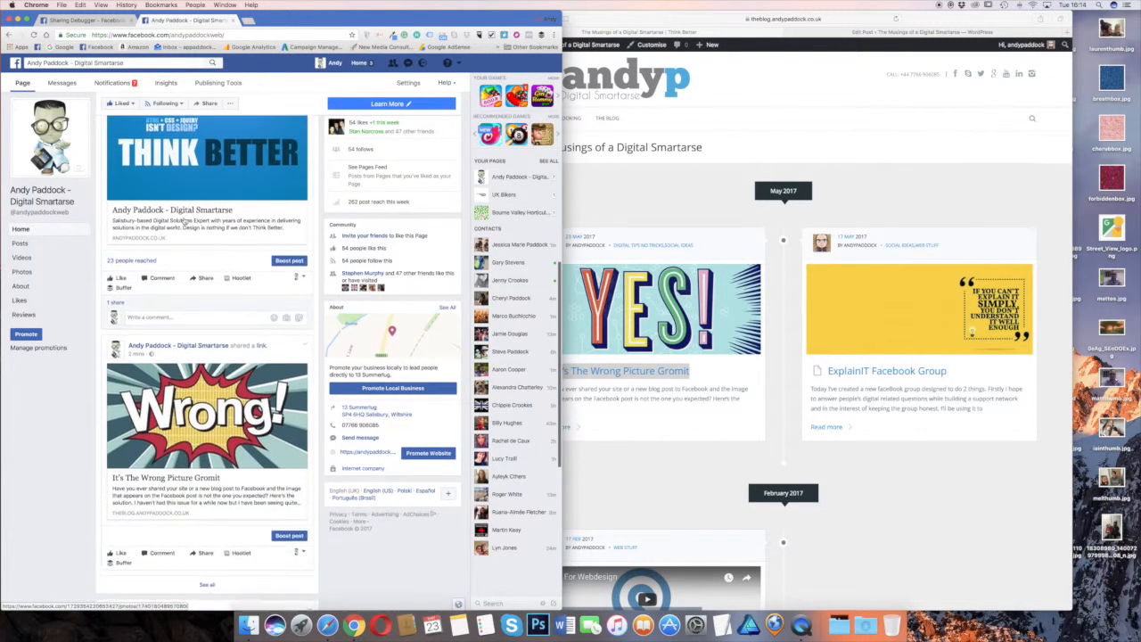
scroll(184, 222, "up", 10)
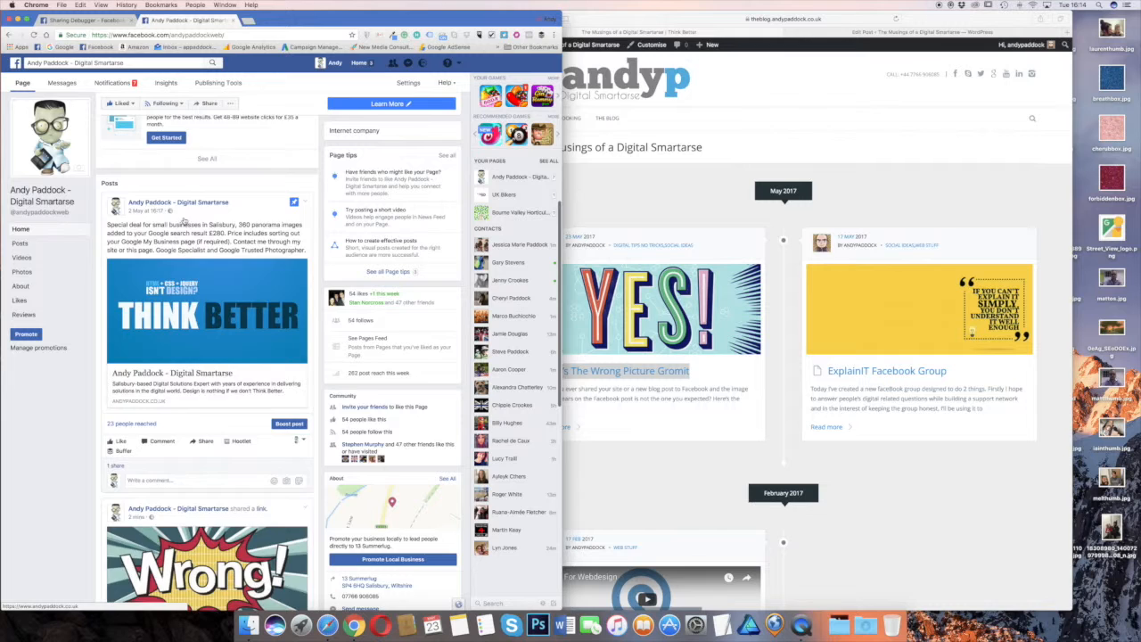
scroll(183, 221, "up", 3)
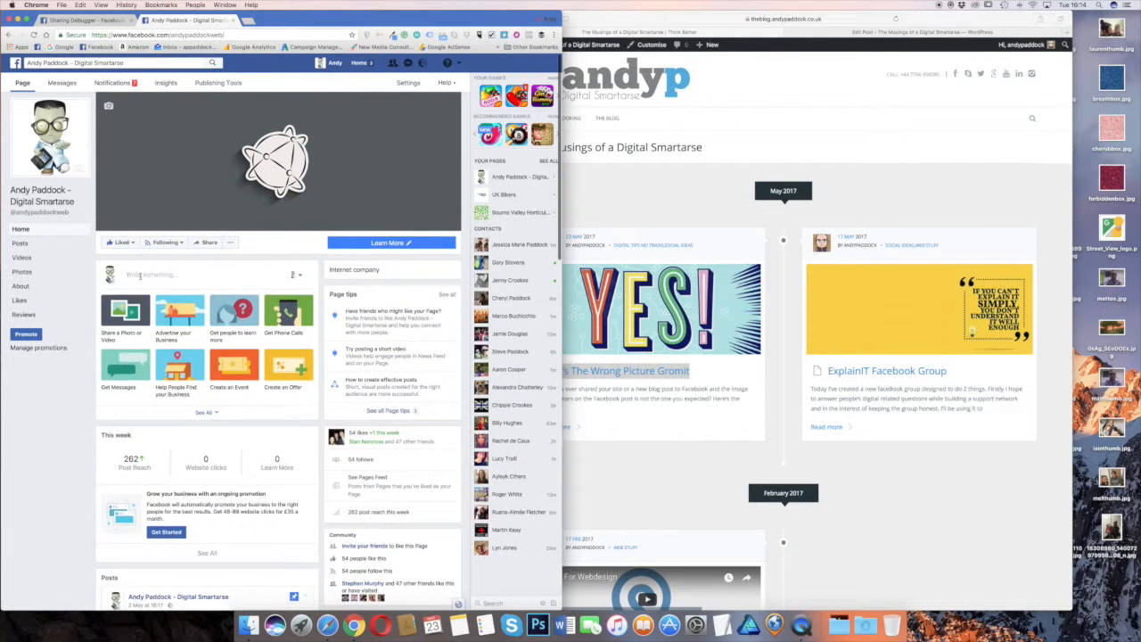
Paste the blog post's link into a new page post and advance its image carousel to the second picture
left_click(140, 274)
type("https://theblog.andypaddock.co.uk/2017/05/23/its-the-wrong-picture-gromit/")
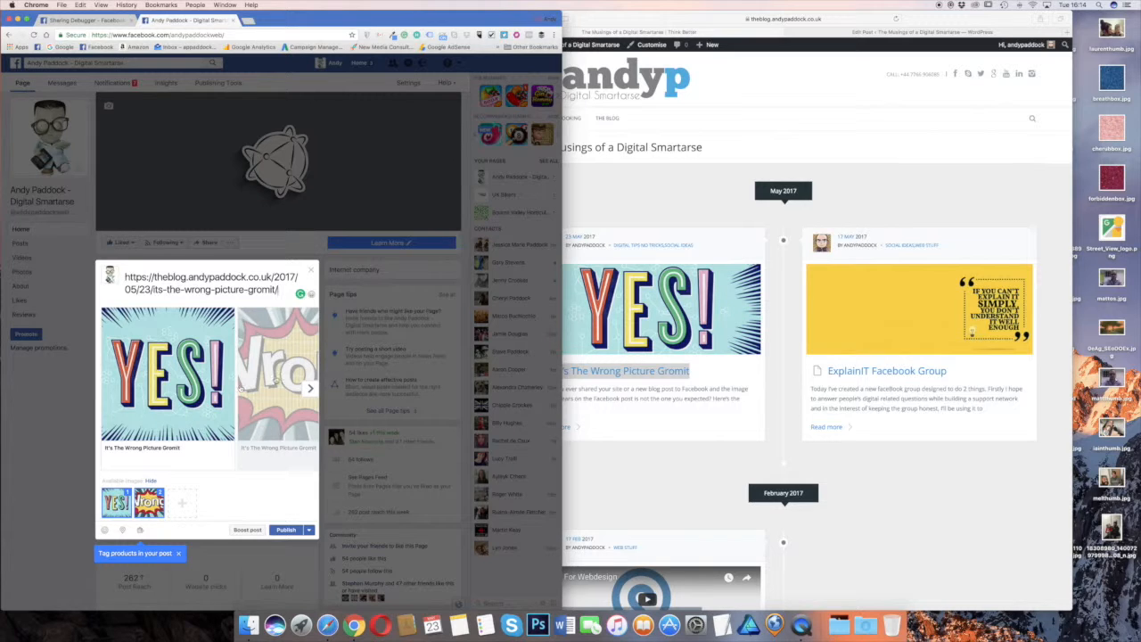
left_click(308, 387)
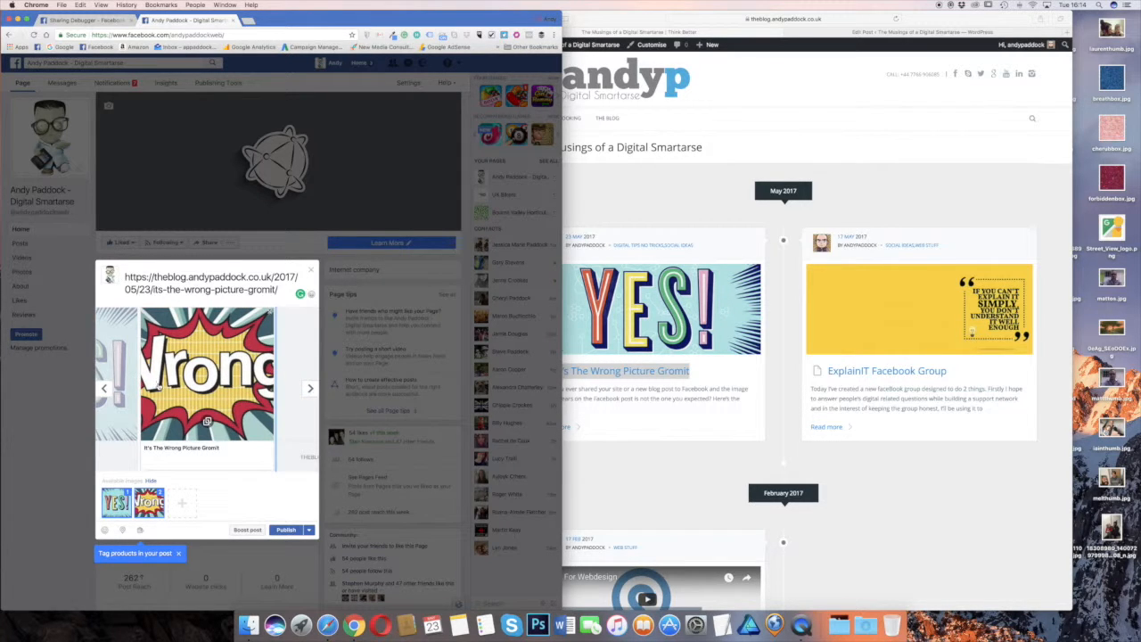
Remove the "Wrong!" image from the link preview, keeping only "YES!", and delete the URL text from the post
left_click(270, 313)
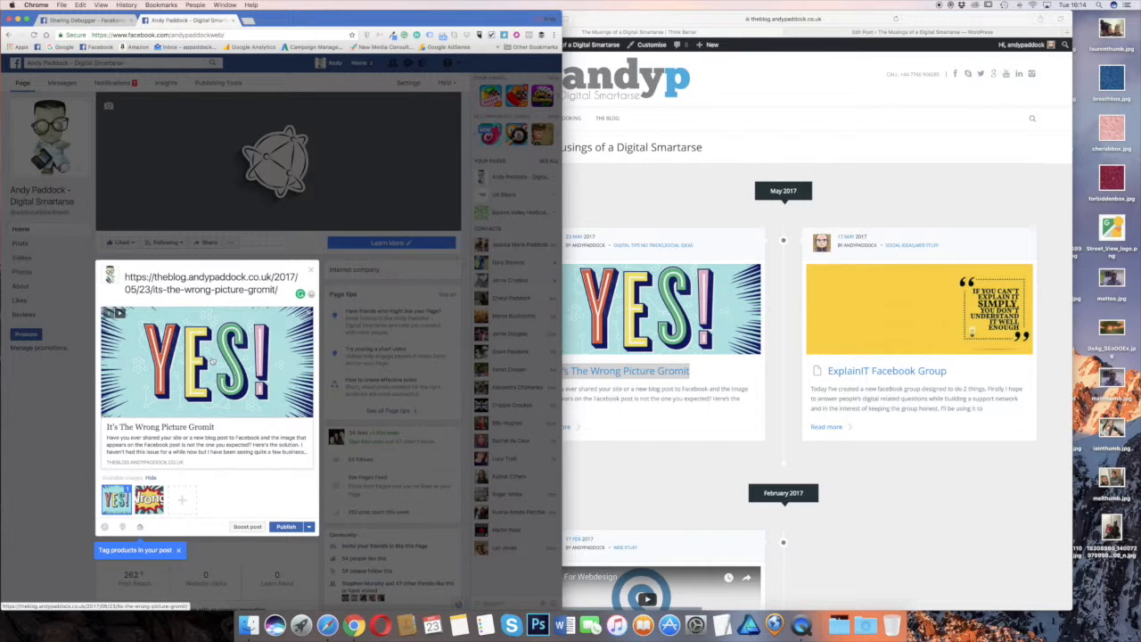
left_click_drag(282, 291, 112, 277)
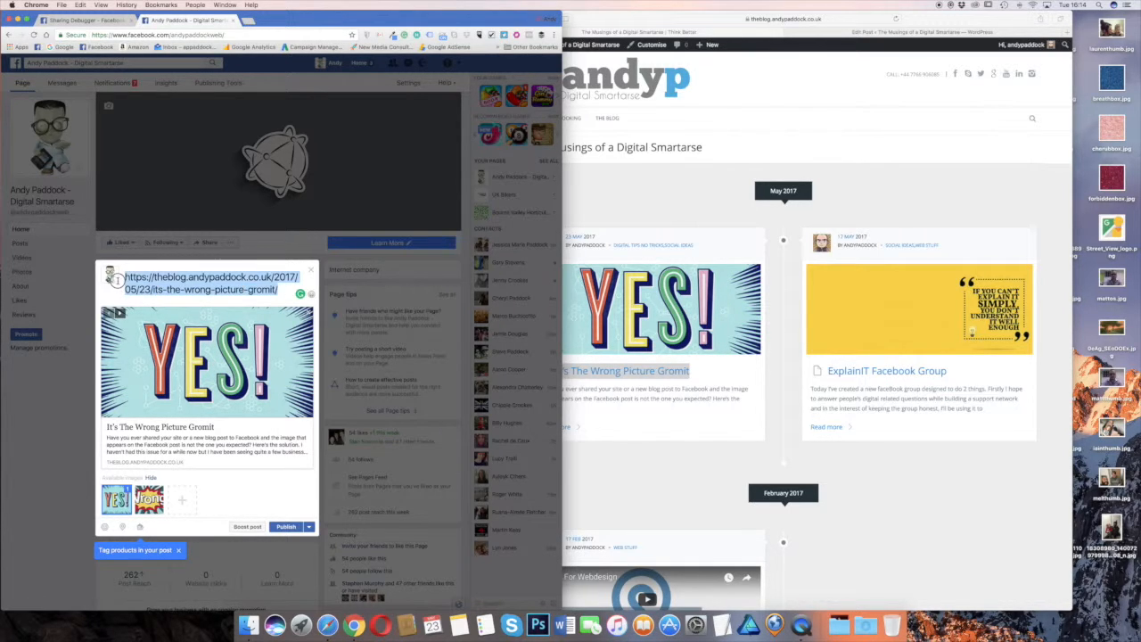
key("BackSpace")
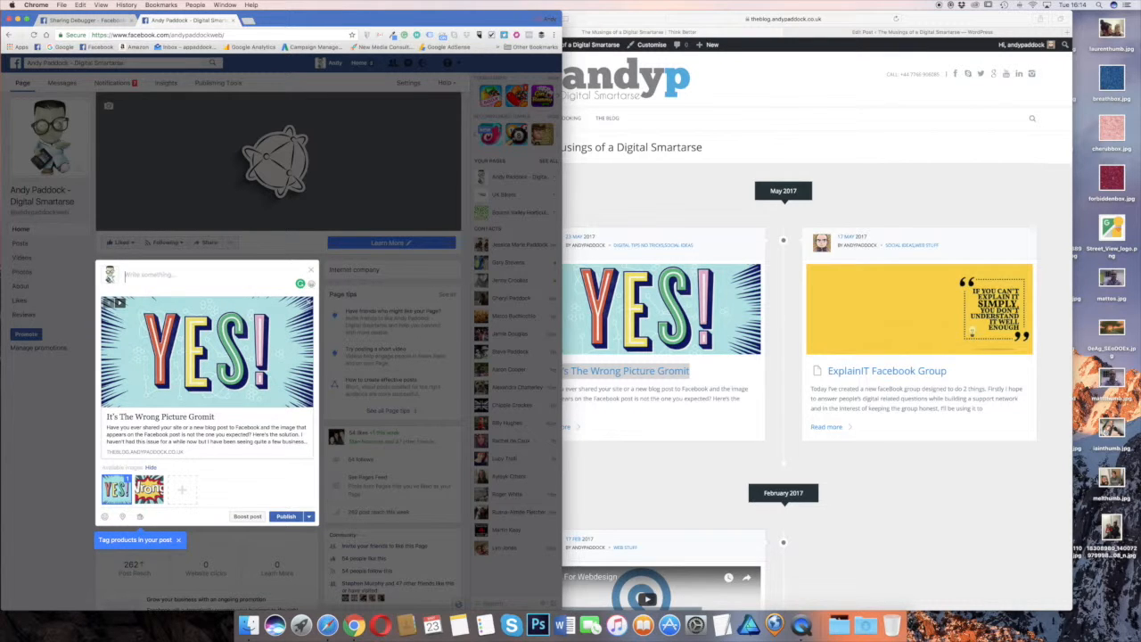